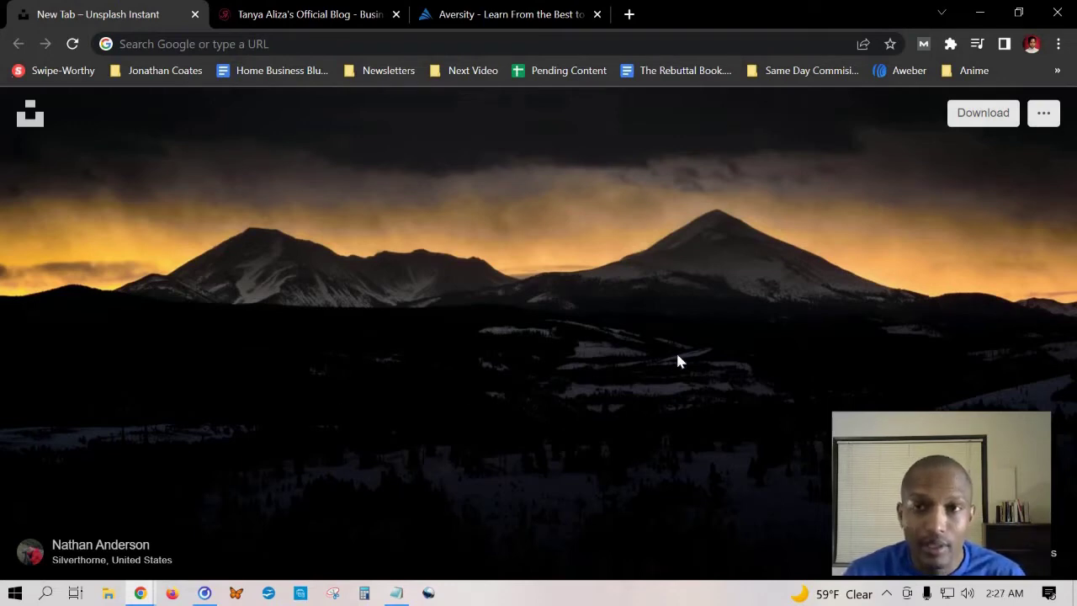
# Search the web for mozbar in a new tab, open Moz's extension page, and view its Chrome Web Store listing
pyautogui.click(628, 13)
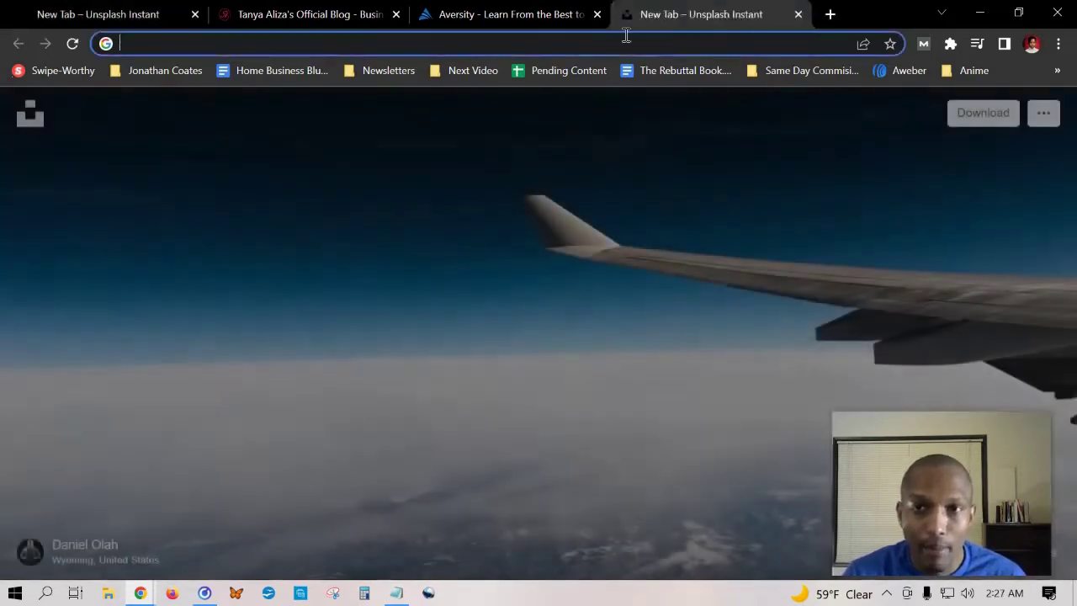
pyautogui.write('mozbar')
pyautogui.press('Return')
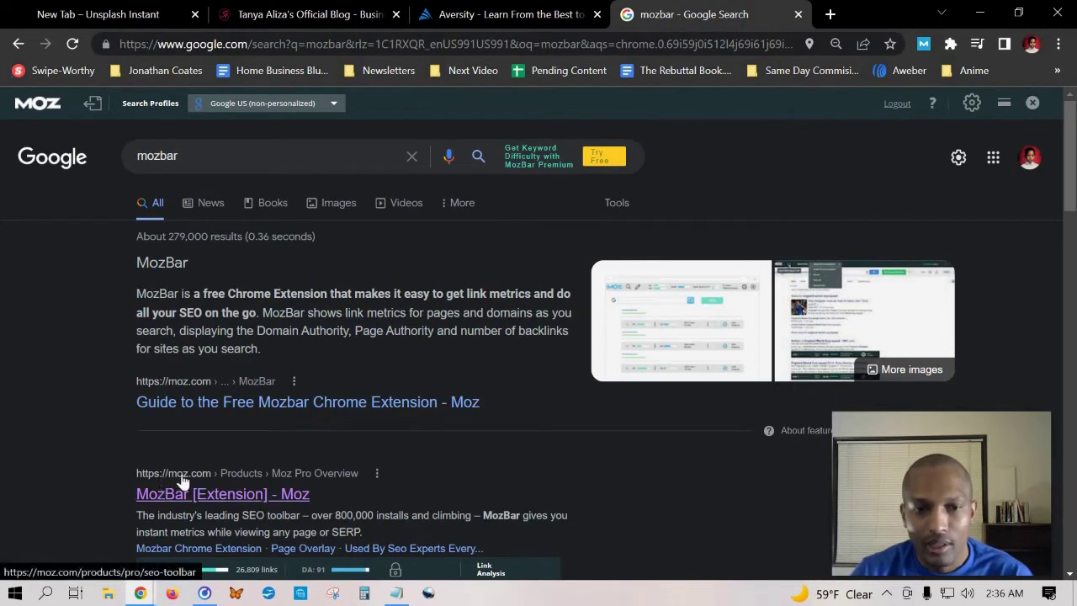
pyautogui.scroll(-2, 104, 470)
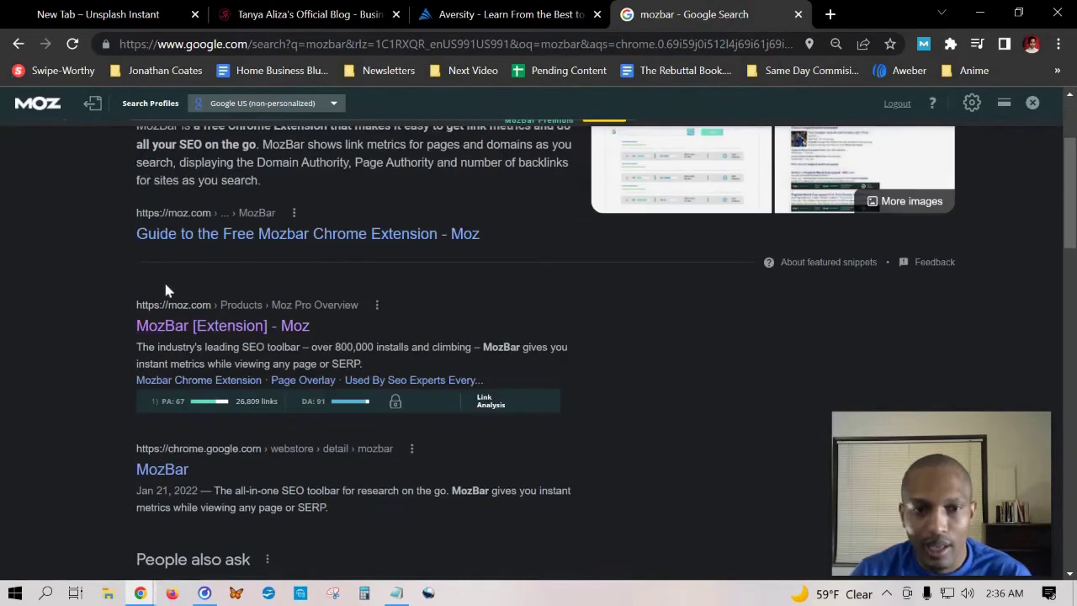
pyautogui.click(222, 331)
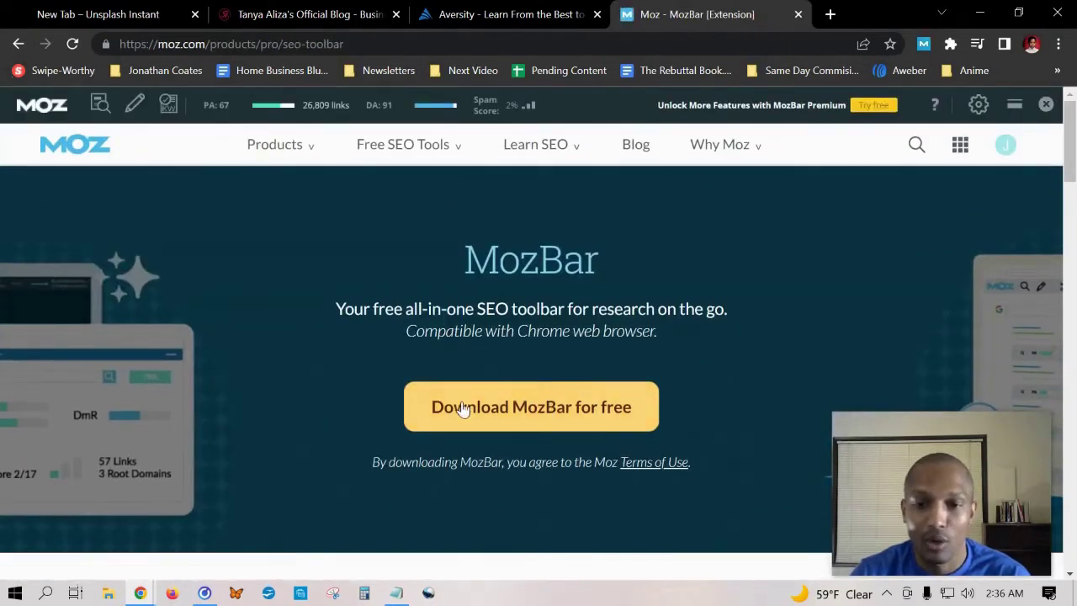
pyautogui.click(481, 425)
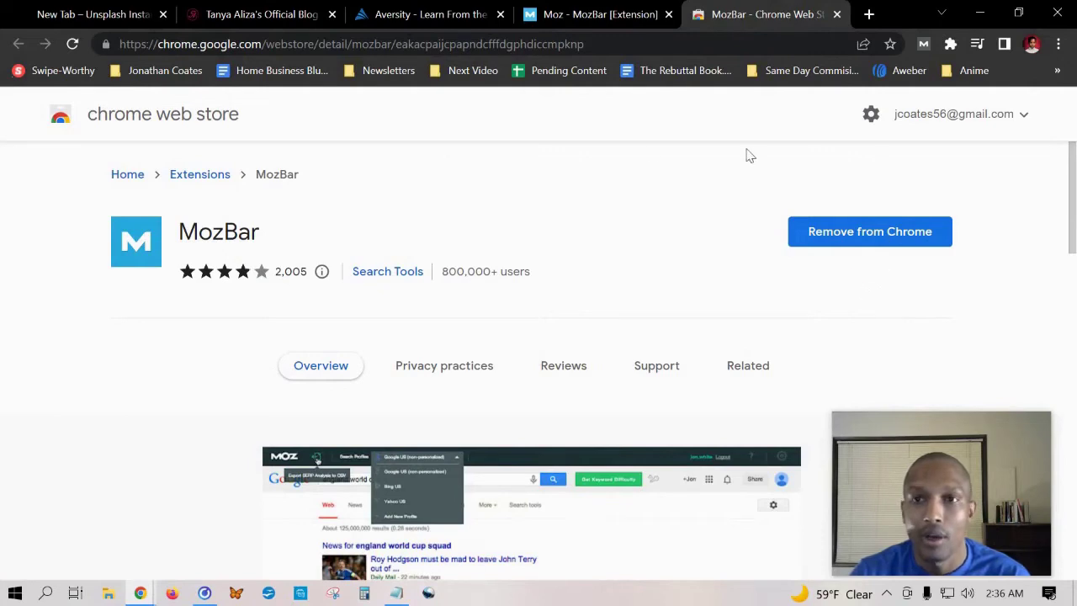
pyautogui.click(565, 9)
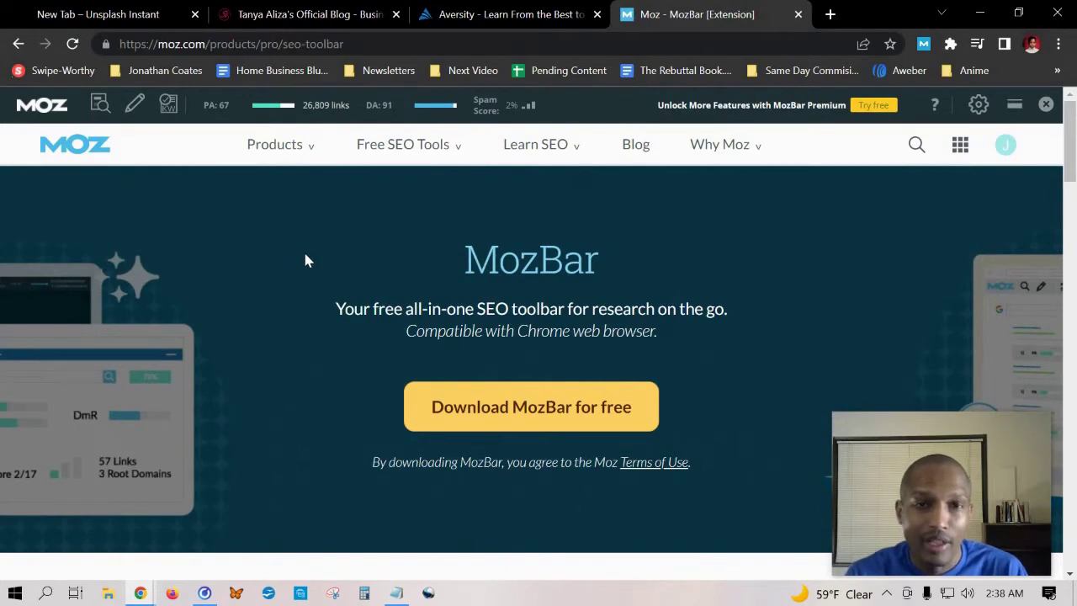
# View the MozBar metrics on the Tanya Aliza blog and open the presenter's own website in a new tab
pyautogui.click(261, 8)
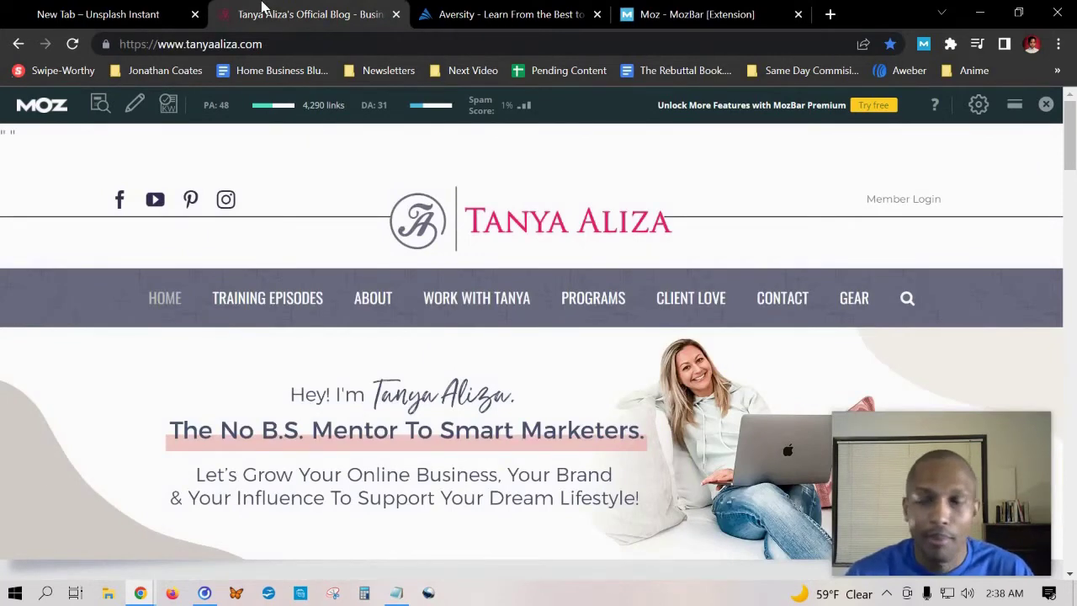
pyautogui.click(830, 14)
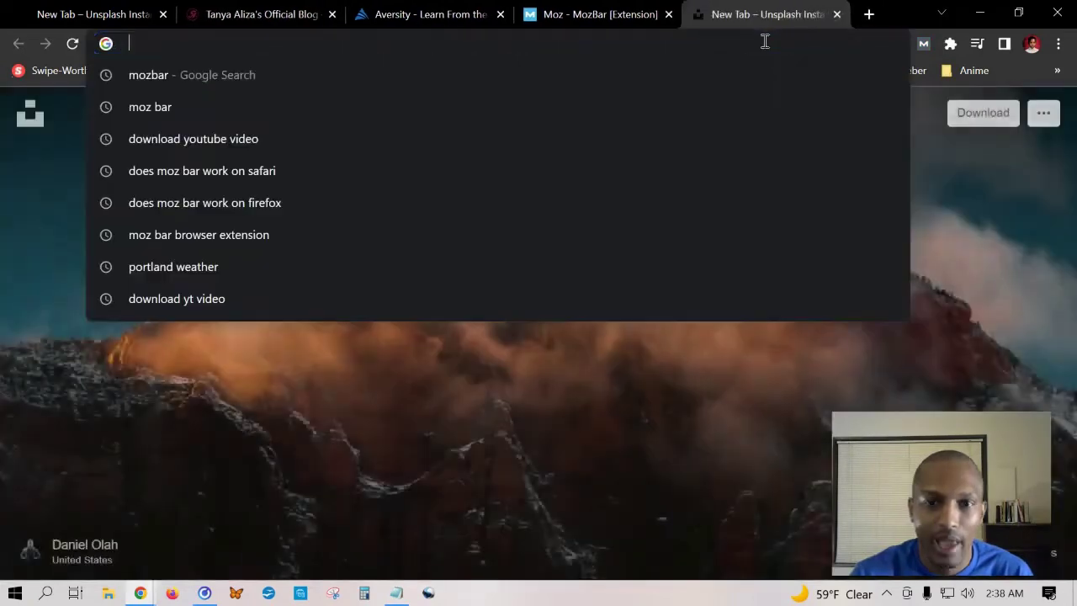
pyautogui.write('jon')
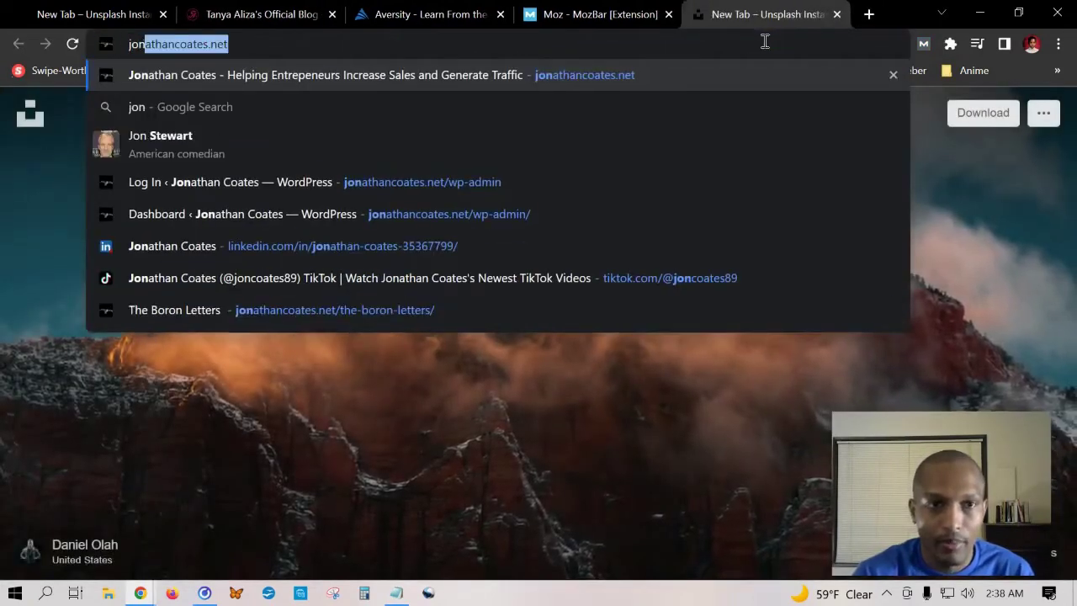
pyautogui.press('Return')
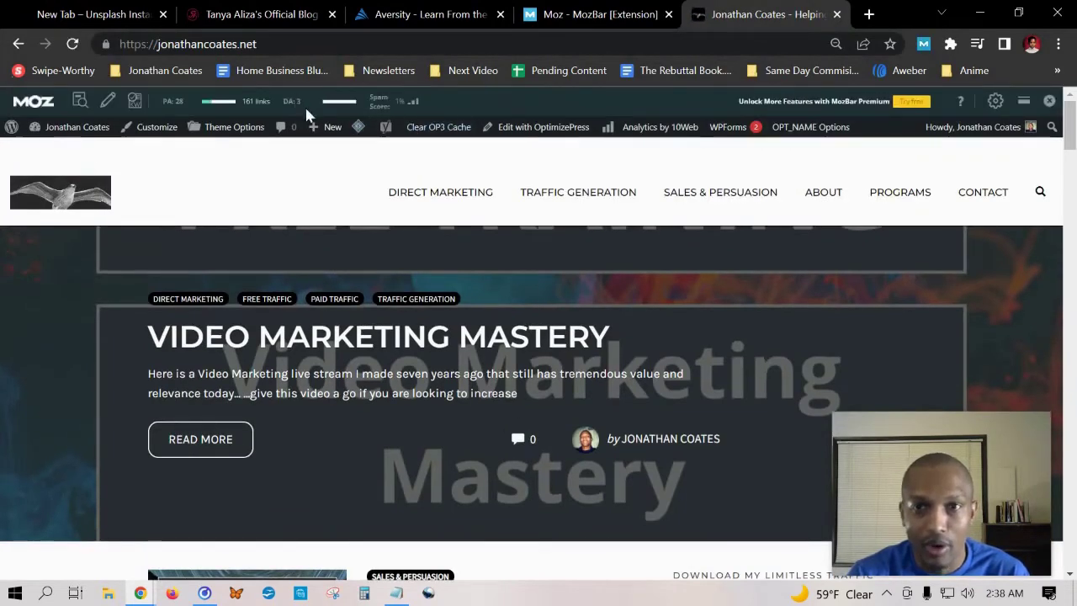
# Compare the Domain Authority that MozBar gives for the Tanya Aliza blog and the Aversity site
pyautogui.click(212, 7)
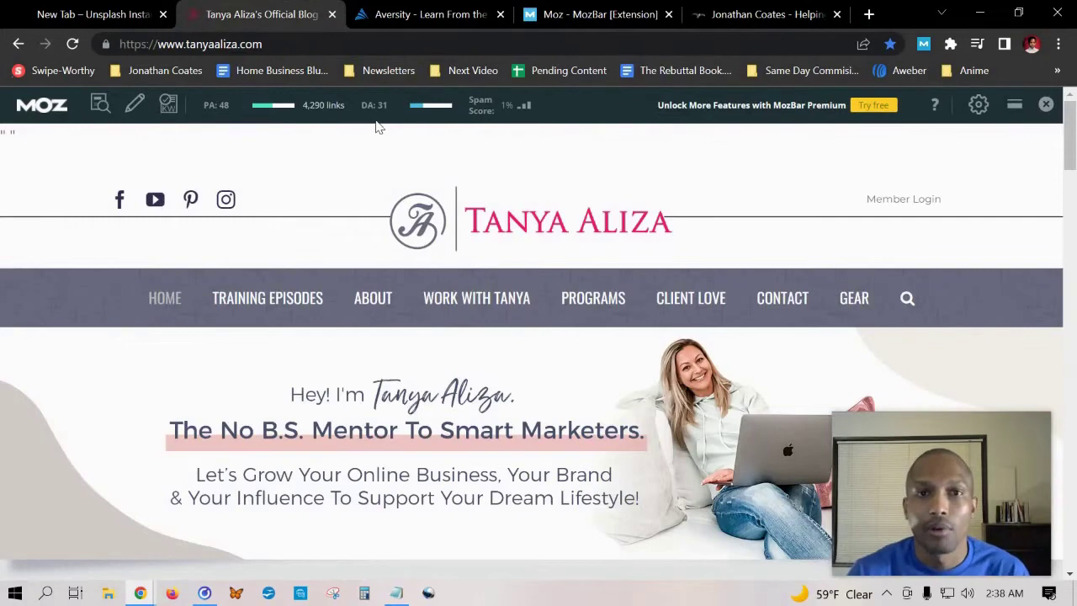
pyautogui.click(389, 16)
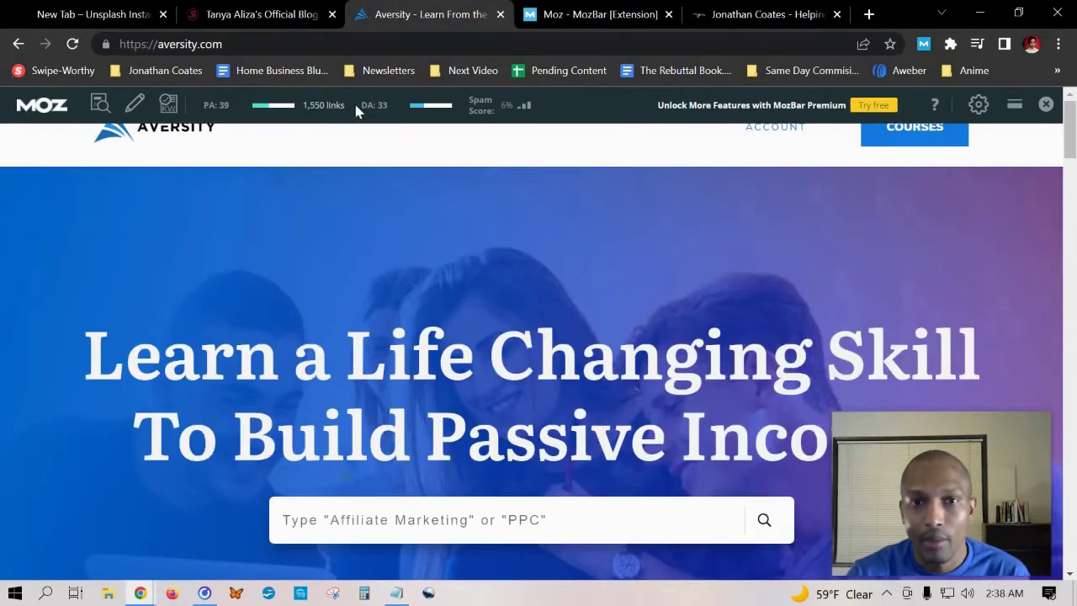
pyautogui.moveTo(359, 108); pyautogui.dragTo(392, 107)
pyautogui.click(261, 14)
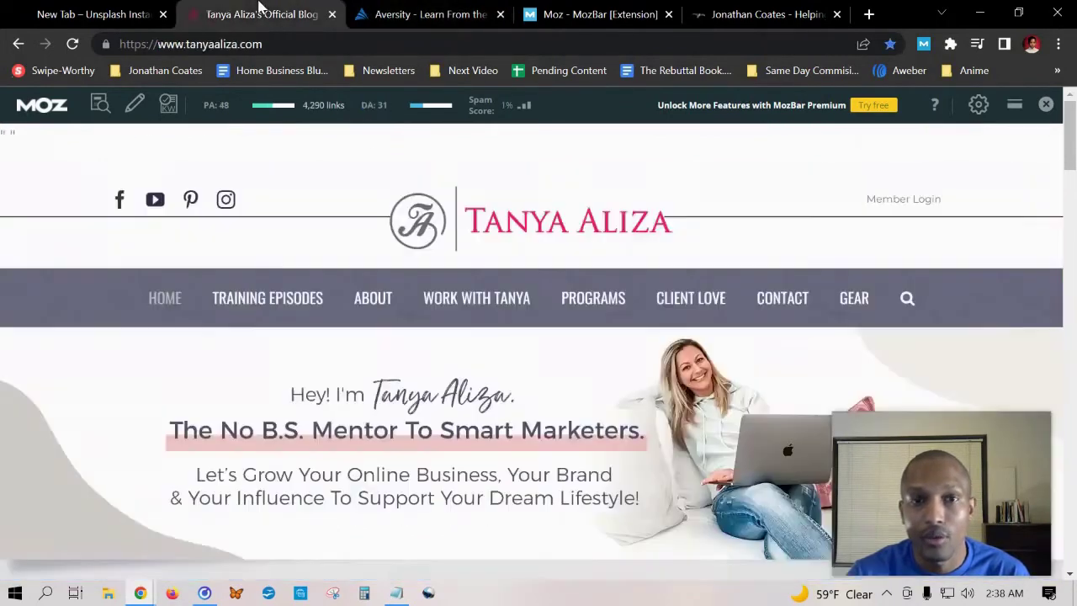
pyautogui.moveTo(387, 106); pyautogui.dragTo(353, 113)
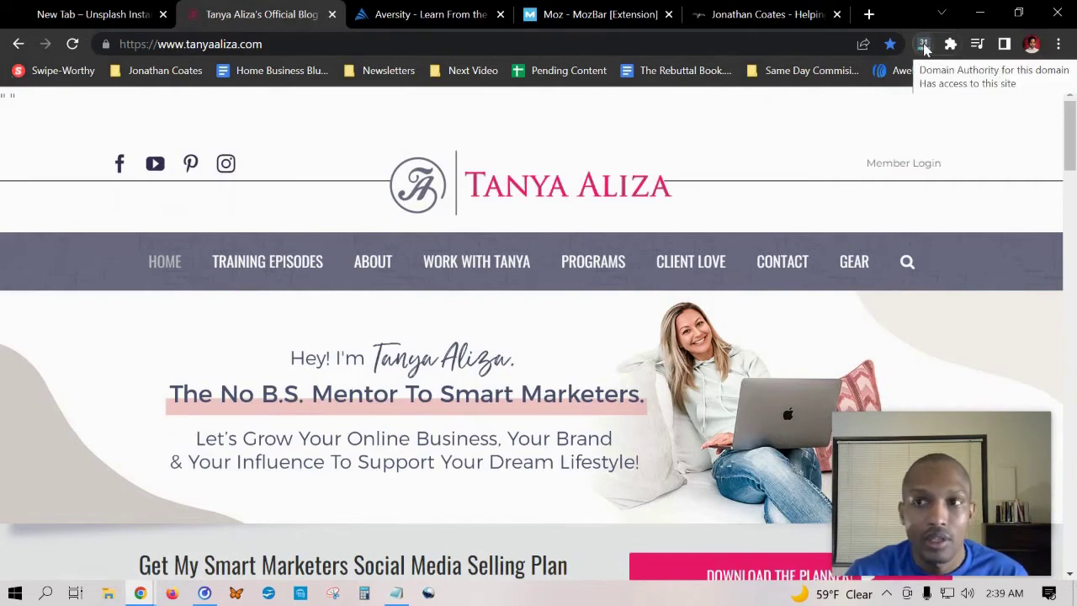
# Turn the MozBar toolbar back on for the Tanya Aliza blog and view the metrics on the Aversity site
pyautogui.click(925, 47)
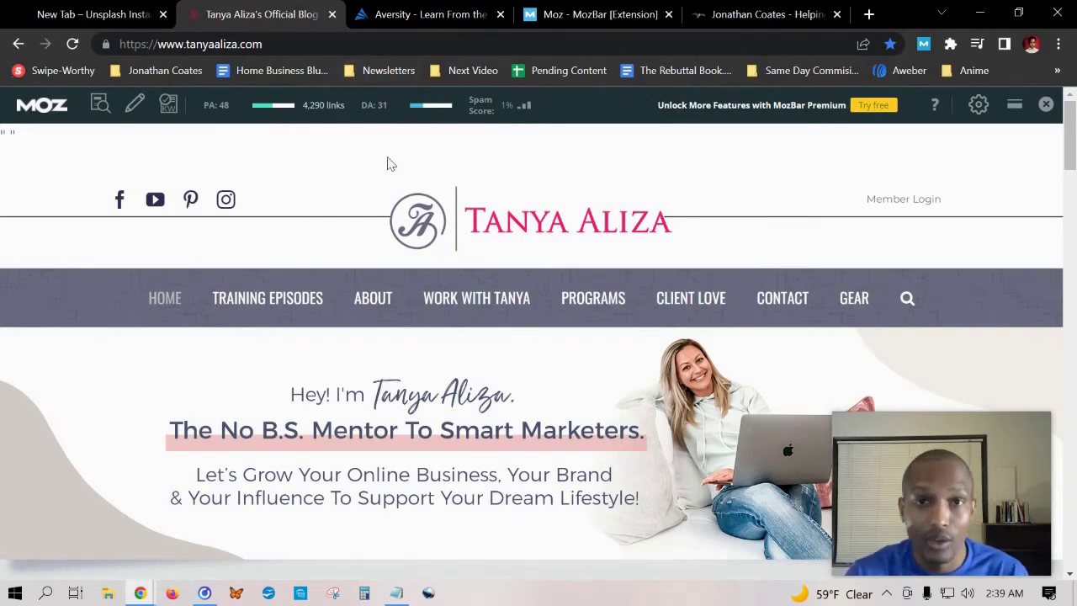
pyautogui.click(431, 13)
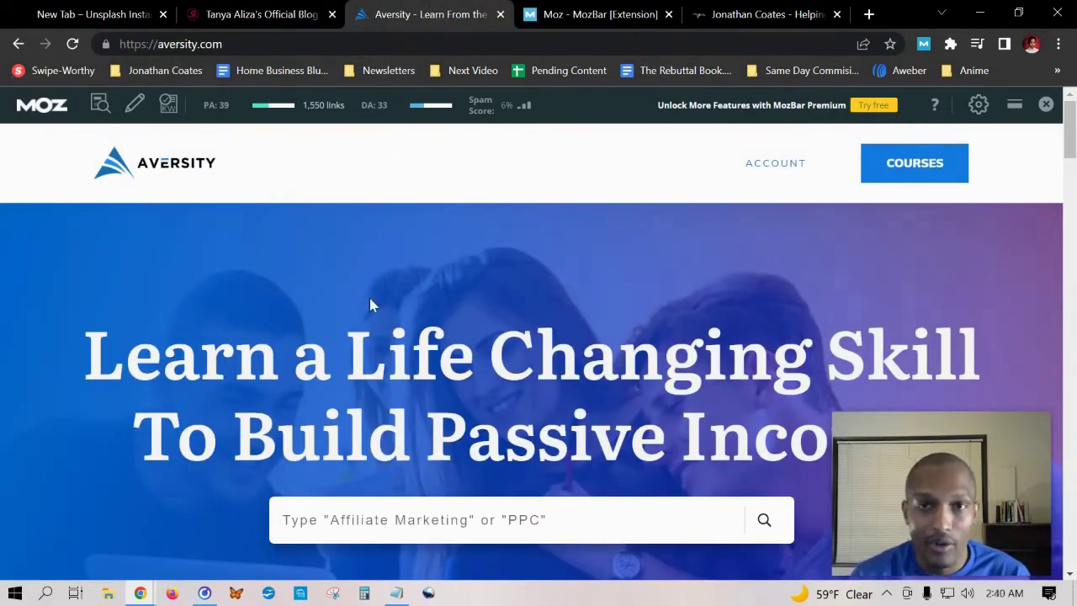
# Open the Google homepage in a new tab and search for "how to get your ex back"
pyautogui.hotkey('ctrl', 't')
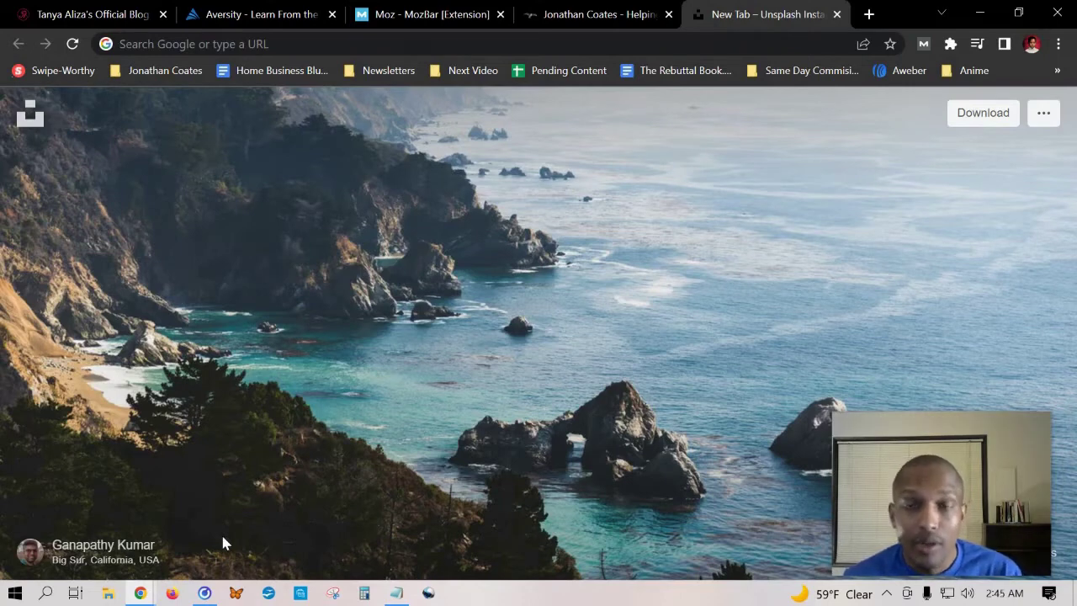
pyautogui.click(419, 44)
pyautogui.click(146, 123)
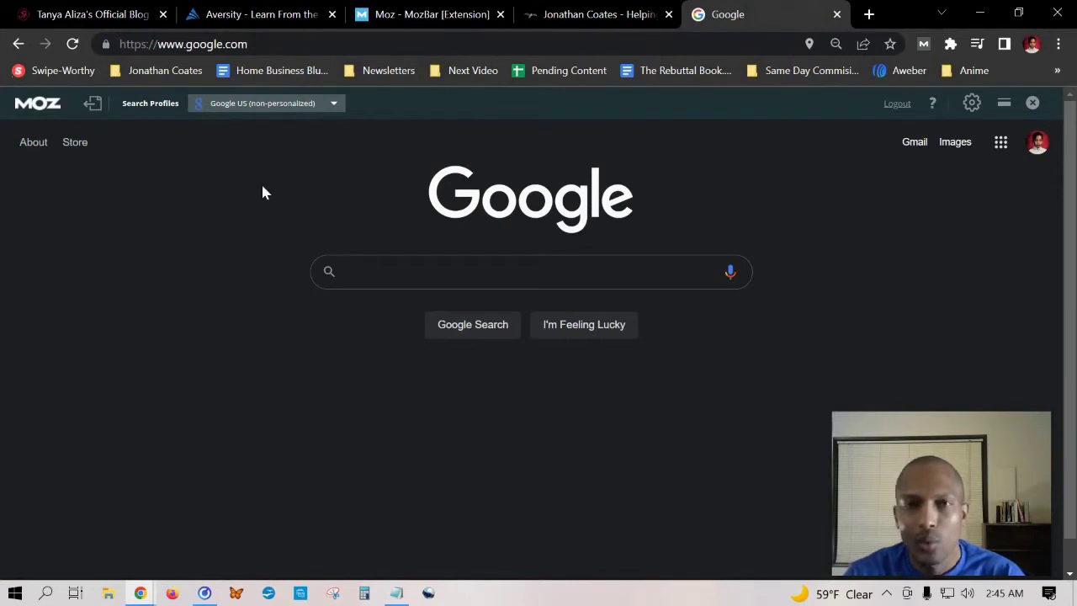
pyautogui.click(374, 265)
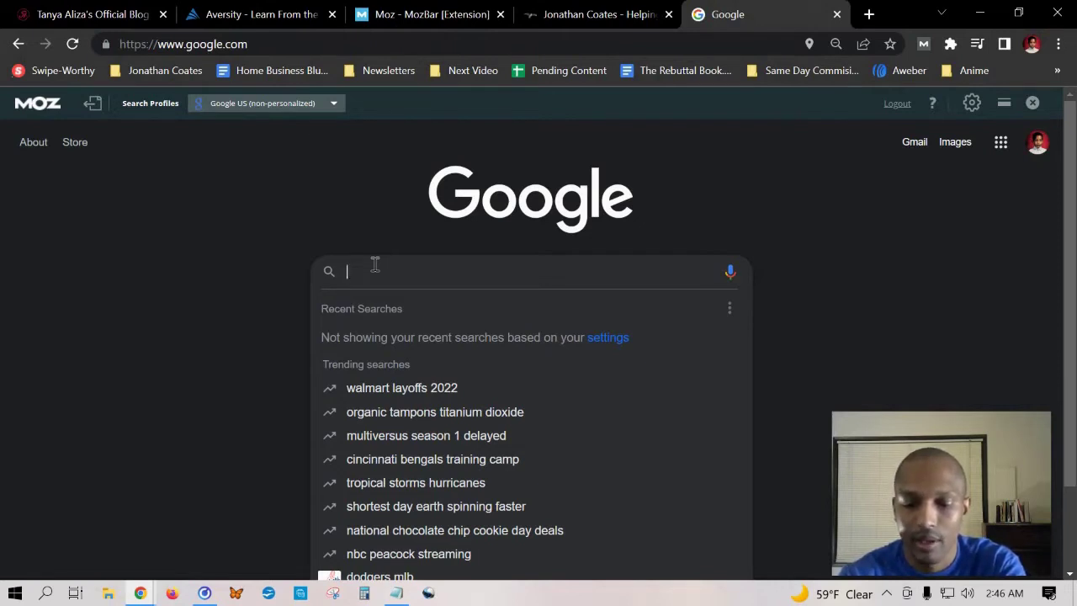
pyautogui.write('how to getyou')
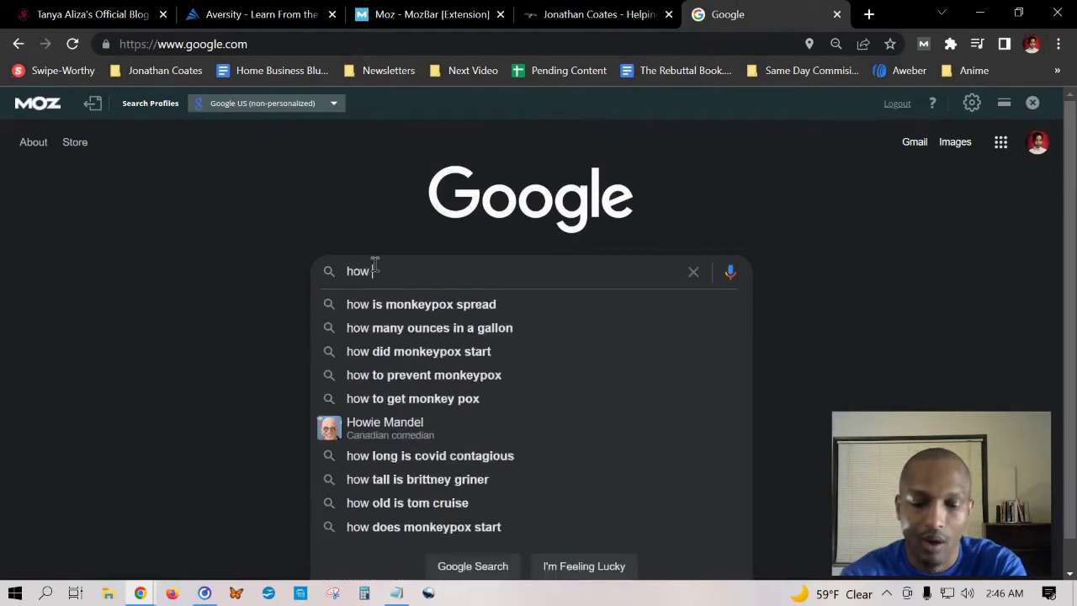
pyautogui.press('BackSpace')
pyautogui.press('BackSpace')
pyautogui.press('BackSpace')
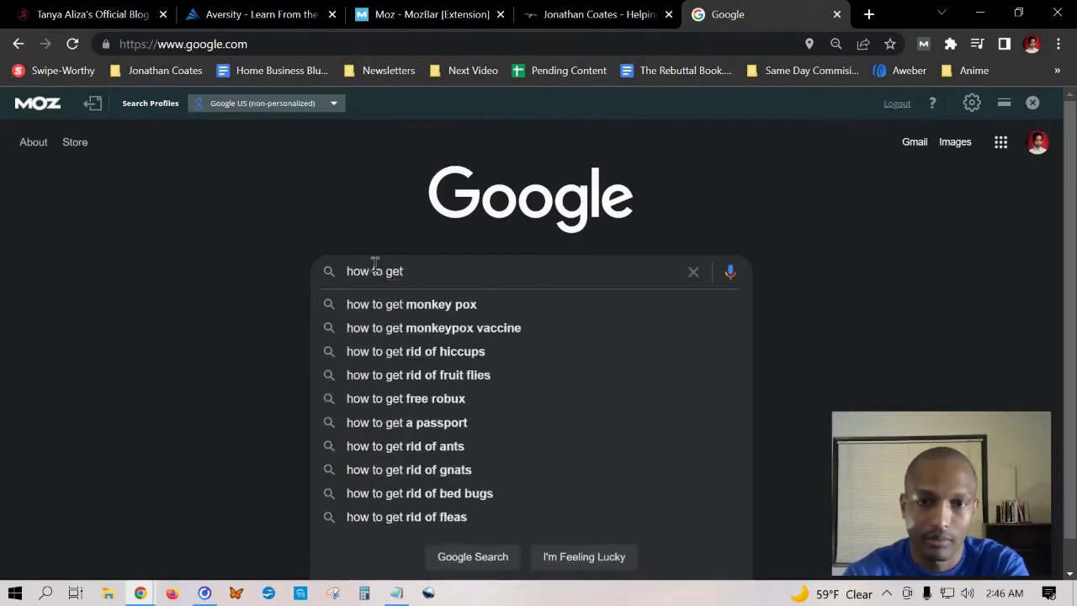
pyautogui.write('your ex back')
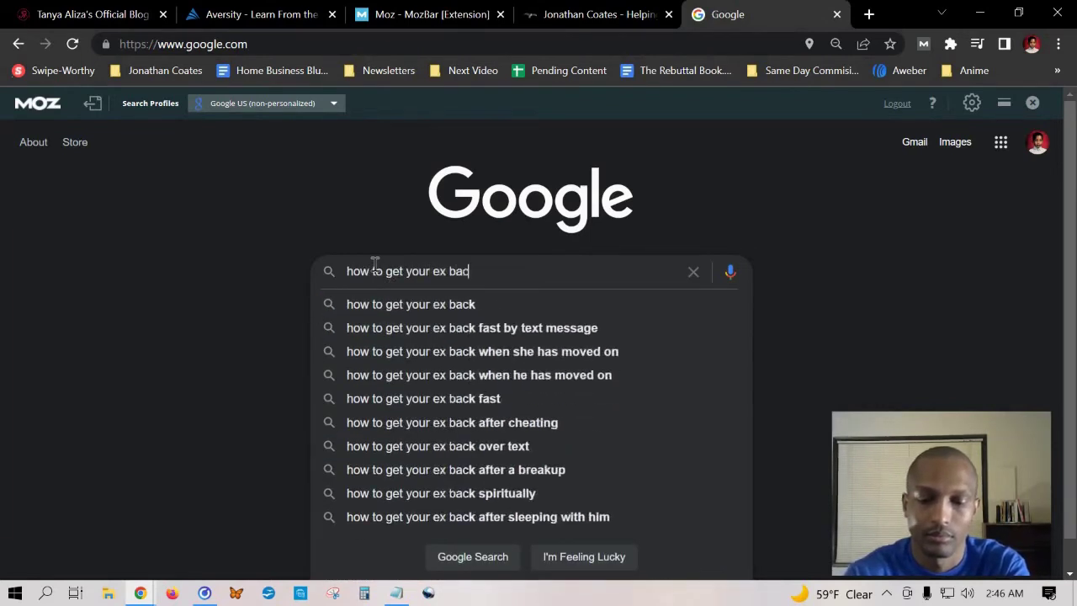
pyautogui.press('Return')
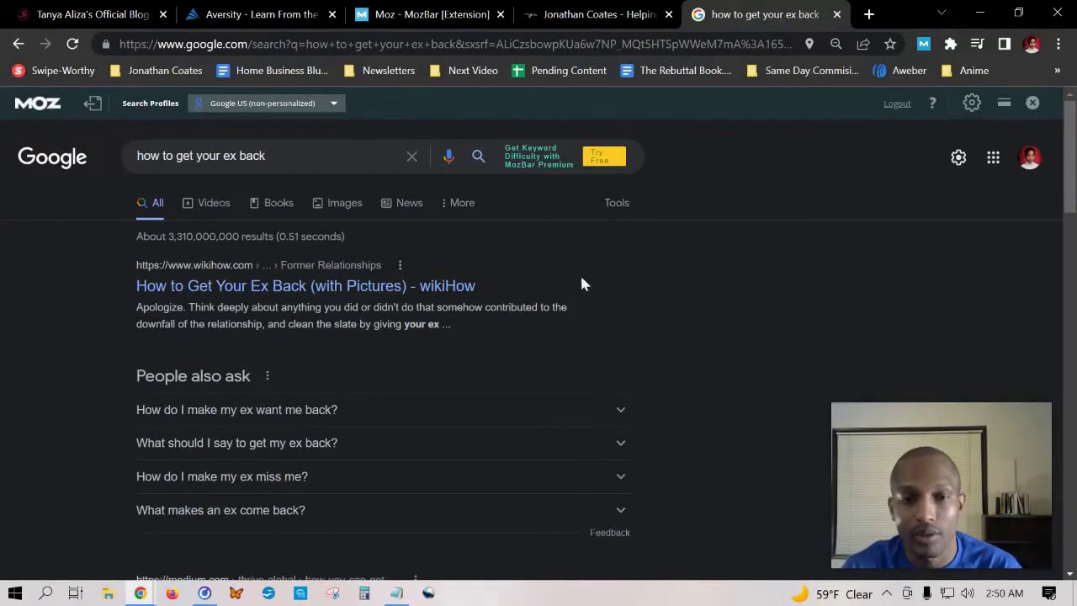
# Examine the Page Authority, link and Domain Authority metrics under the search results
pyautogui.scroll(-3, 688, 222)
pyautogui.scroll(-1, 615, 295)
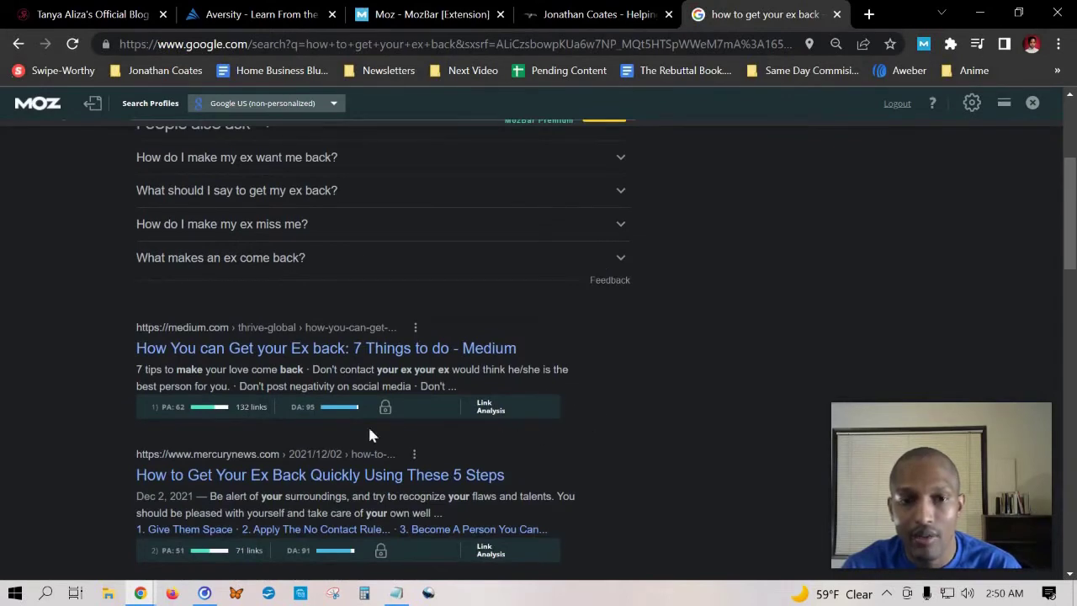
pyautogui.scroll(-4, 118, 439)
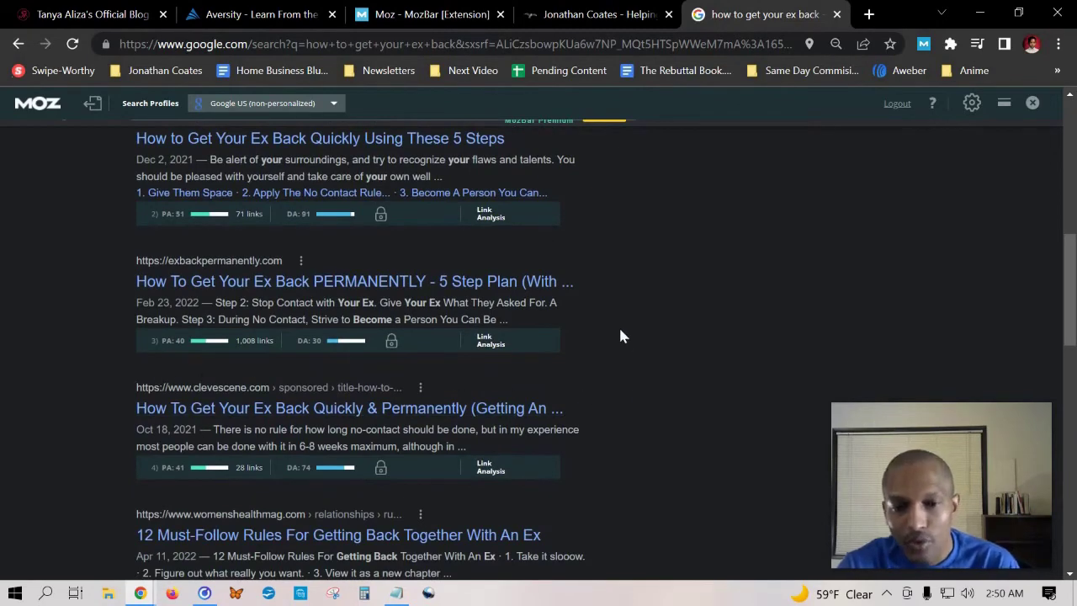
pyautogui.scroll(-6, 620, 336)
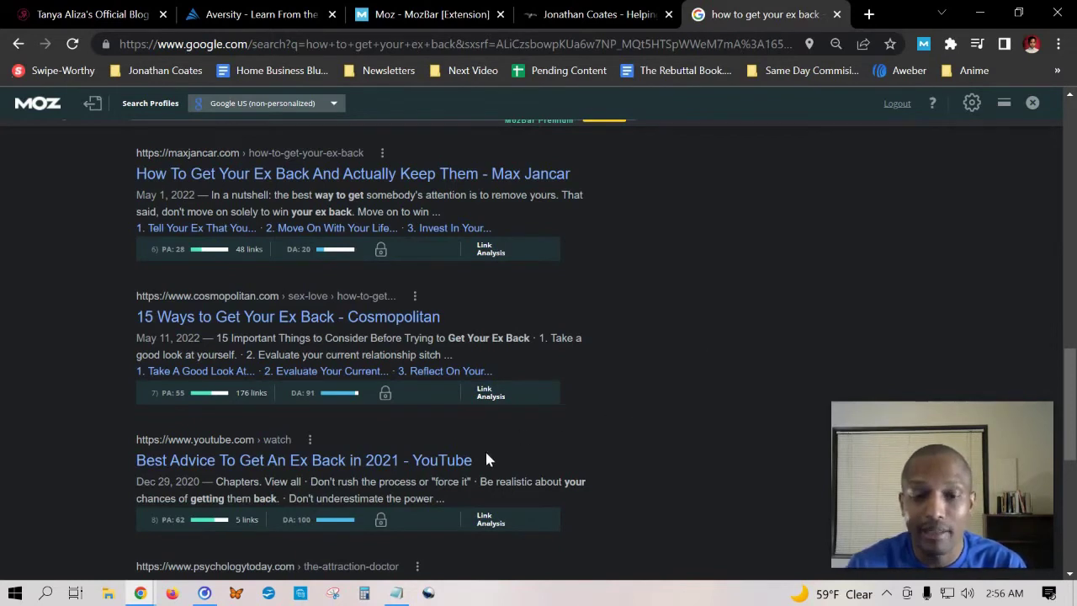
# Switch to Notepad and review the three keyword criteria on Domain Authority, backlinks and keywords in titles
pyautogui.click(396, 593)
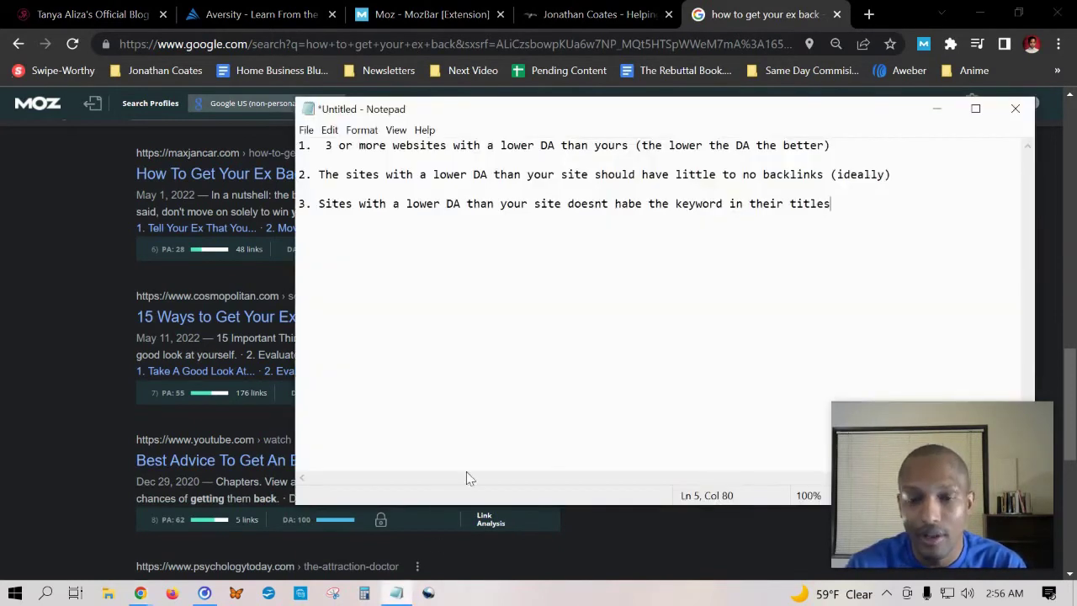
pyautogui.click(320, 159)
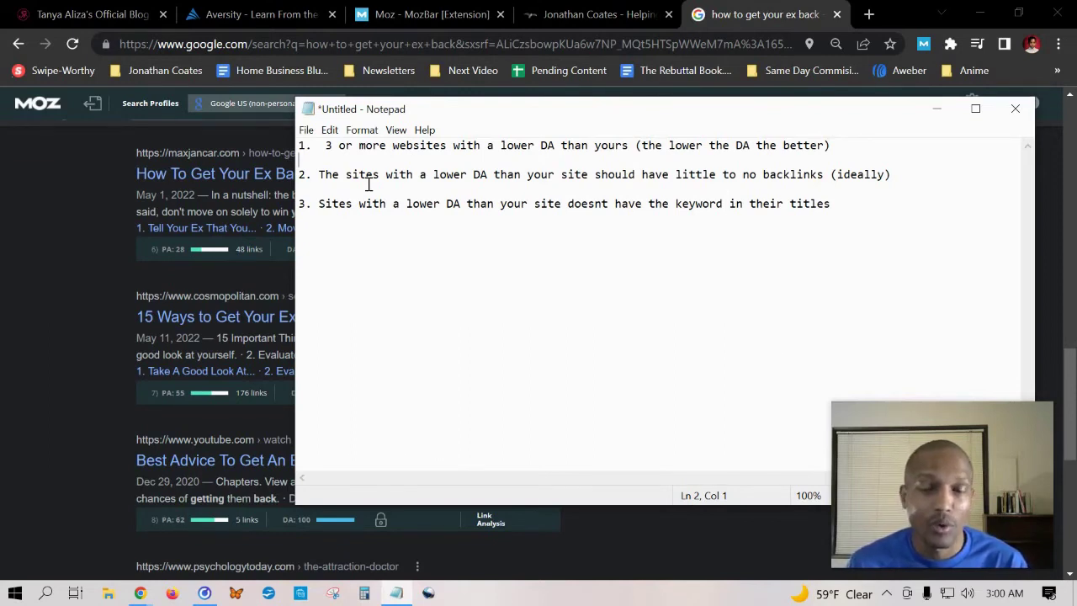
pyautogui.click(36, 192)
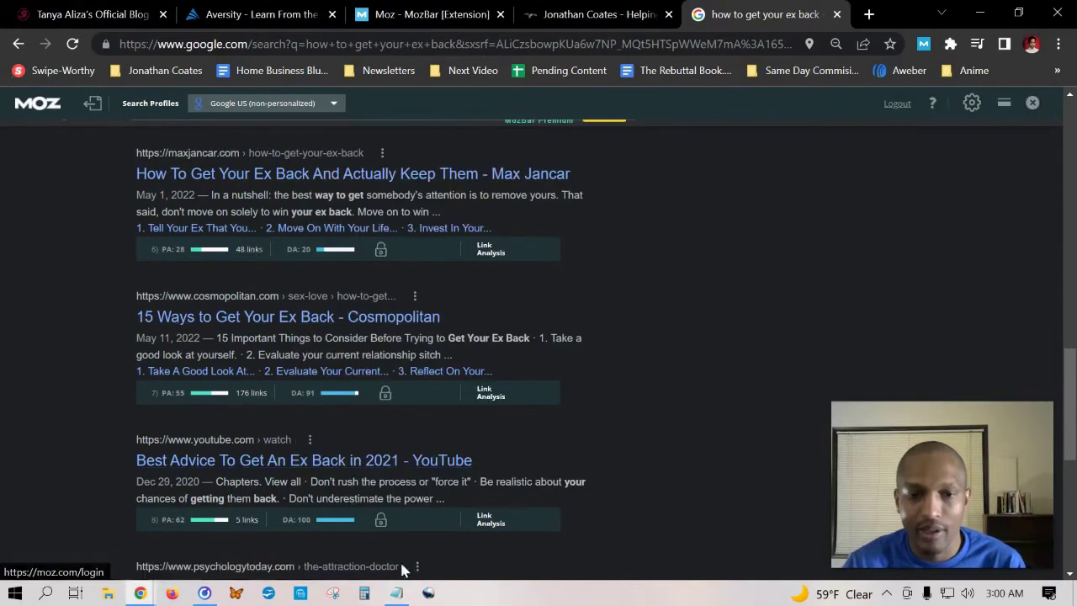
pyautogui.click(396, 593)
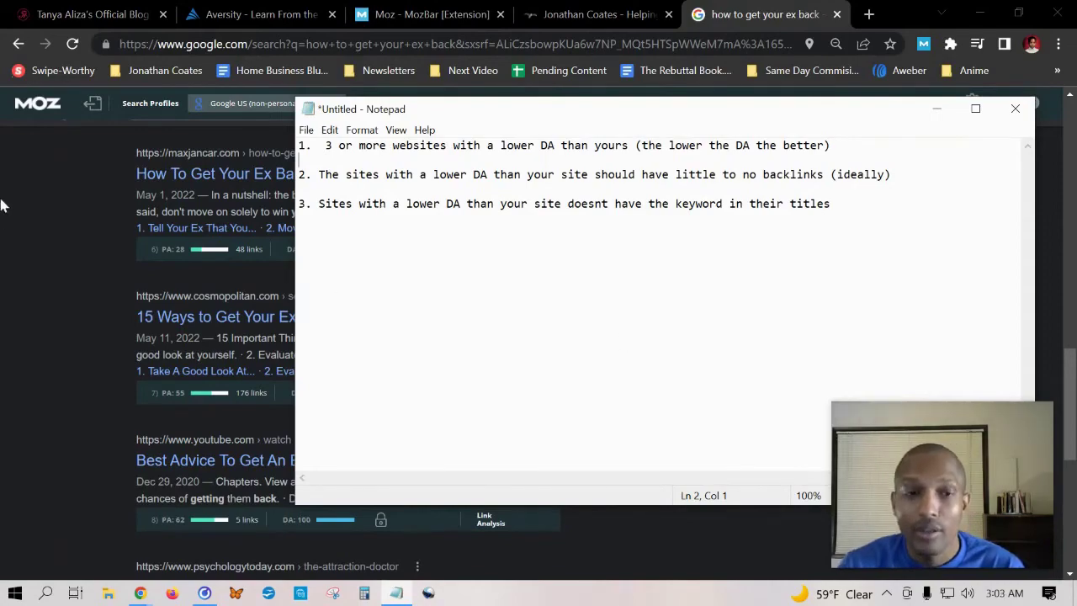
# Switch back to the Google results in Chrome and examine each listed site's Domain Authority, starting with the Medium result
pyautogui.click(22, 239)
pyautogui.scroll(3, 61, 240)
pyautogui.scroll(8, 61, 237)
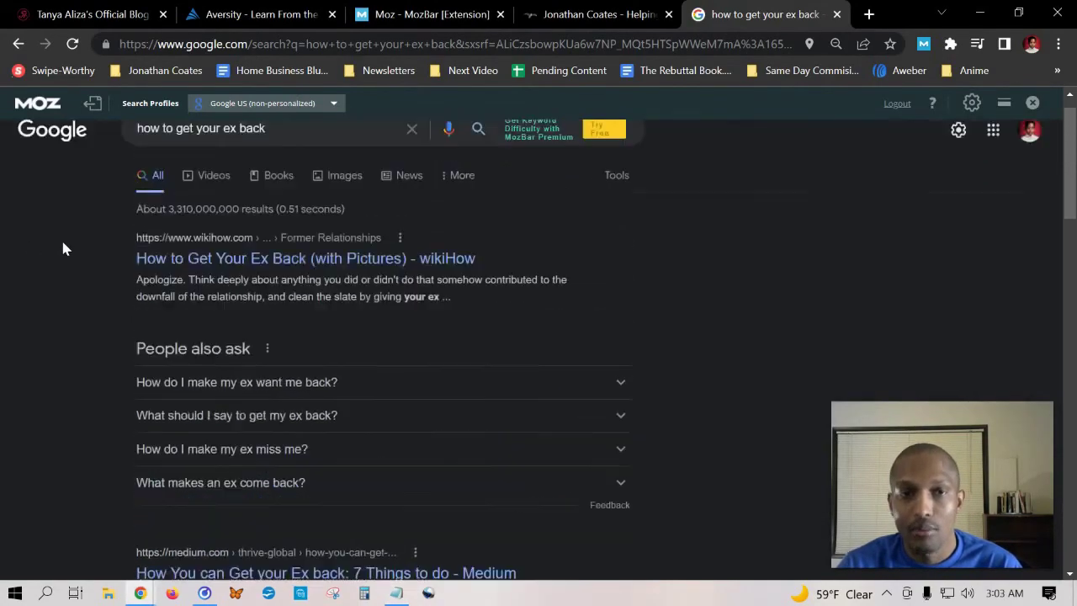
pyautogui.scroll(-4, 116, 214)
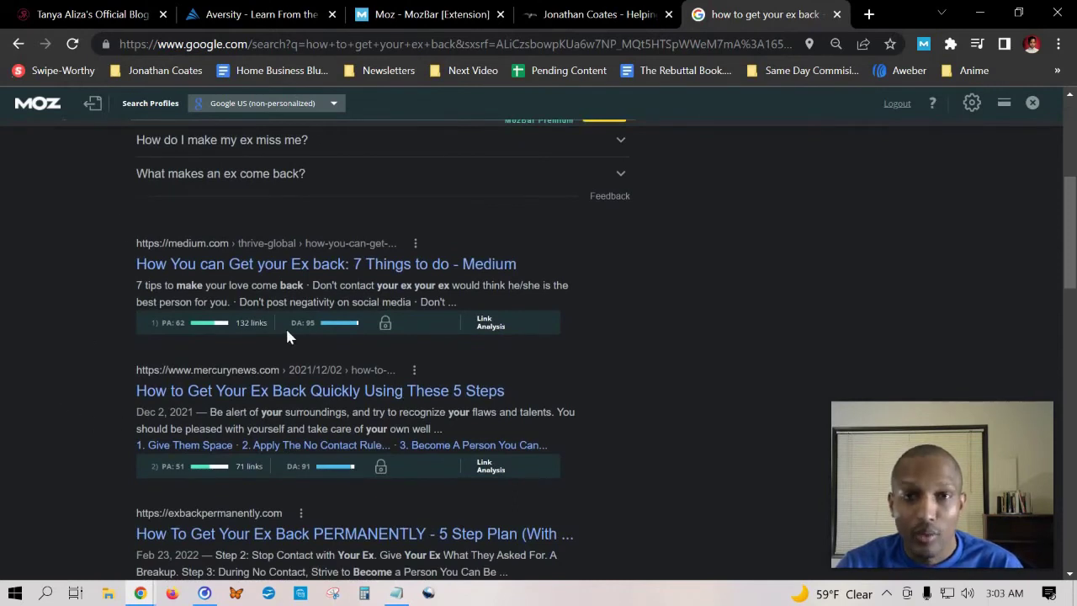
pyautogui.scroll(-1, 307, 337)
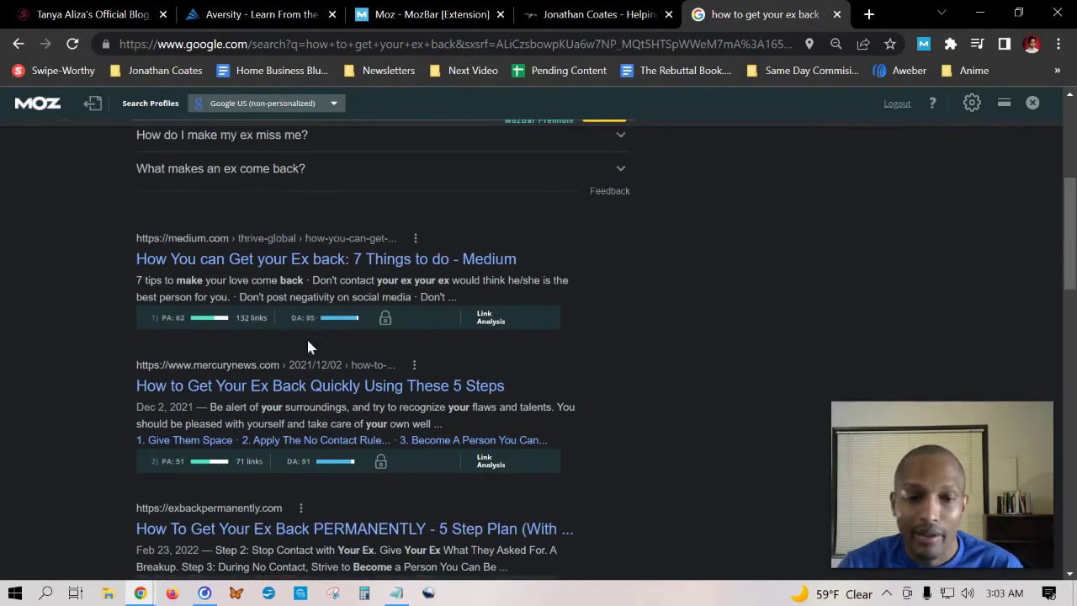
pyautogui.scroll(-3, 299, 381)
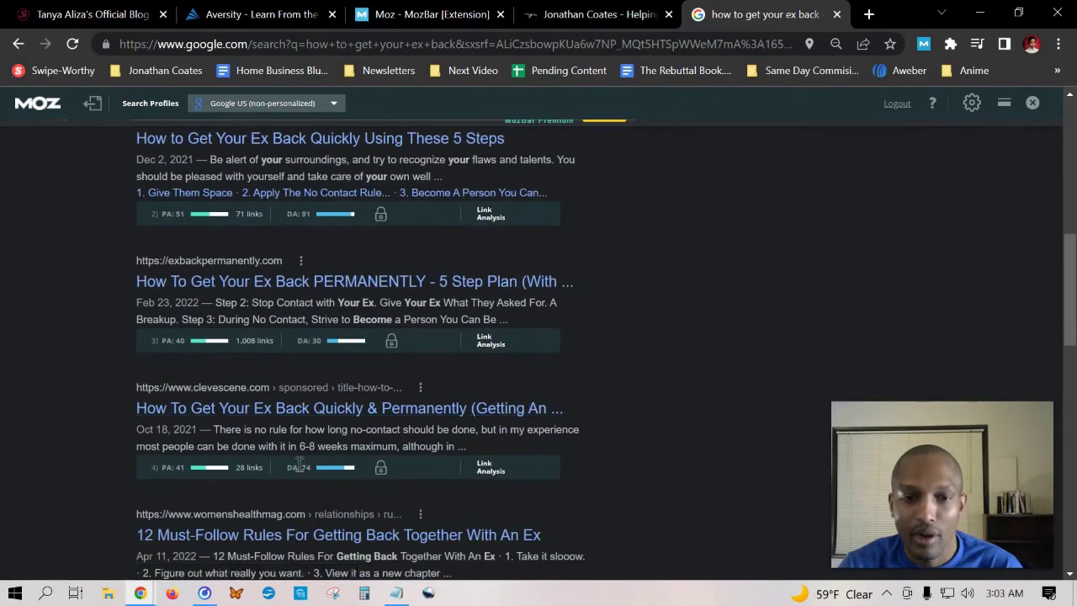
pyautogui.scroll(-2, 301, 519)
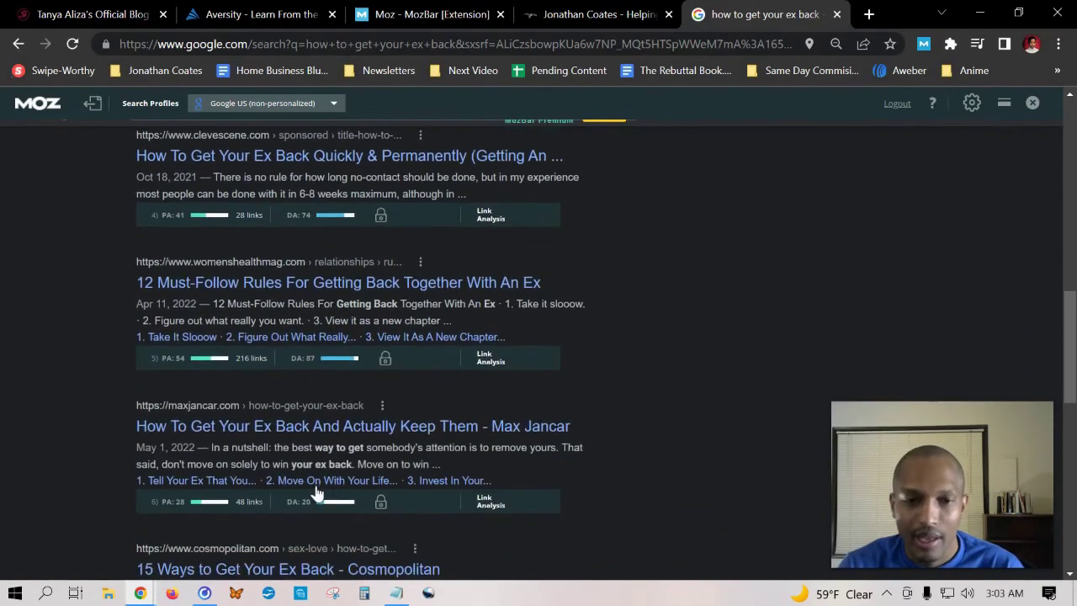
pyautogui.scroll(-2, 296, 515)
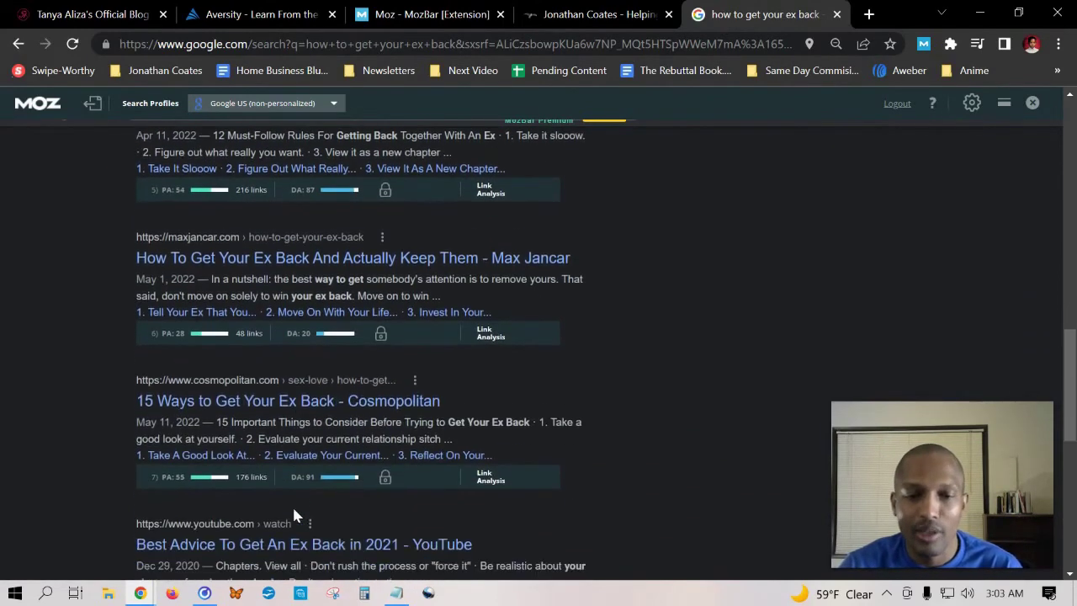
# Review the results for "how to get your ex back" again, comparing their titles with the keyword down to the related searches
pyautogui.scroll(10, 638, 351)
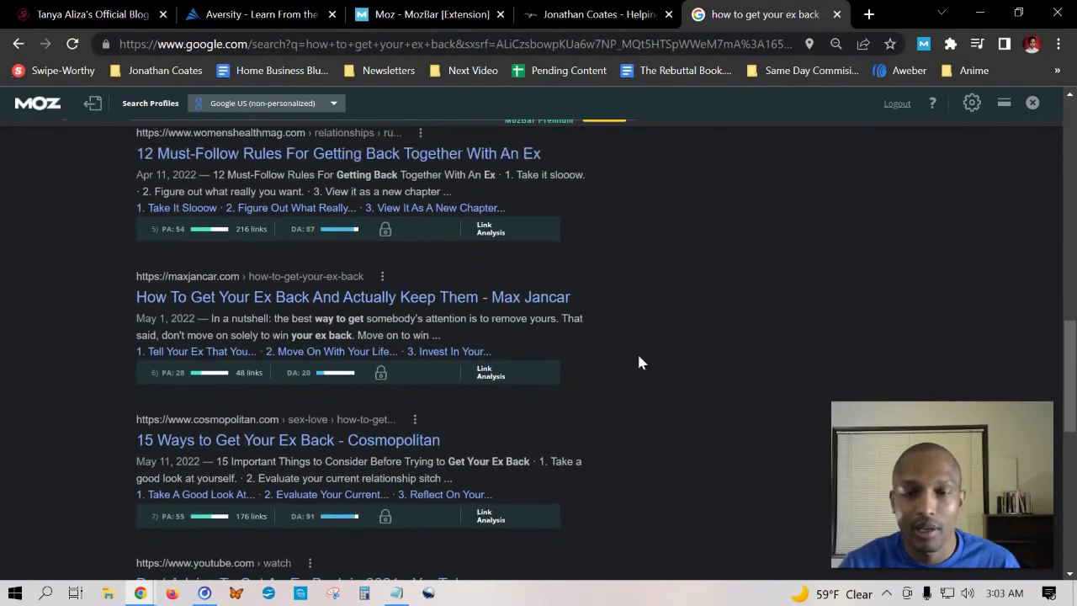
pyautogui.scroll(2, 641, 361)
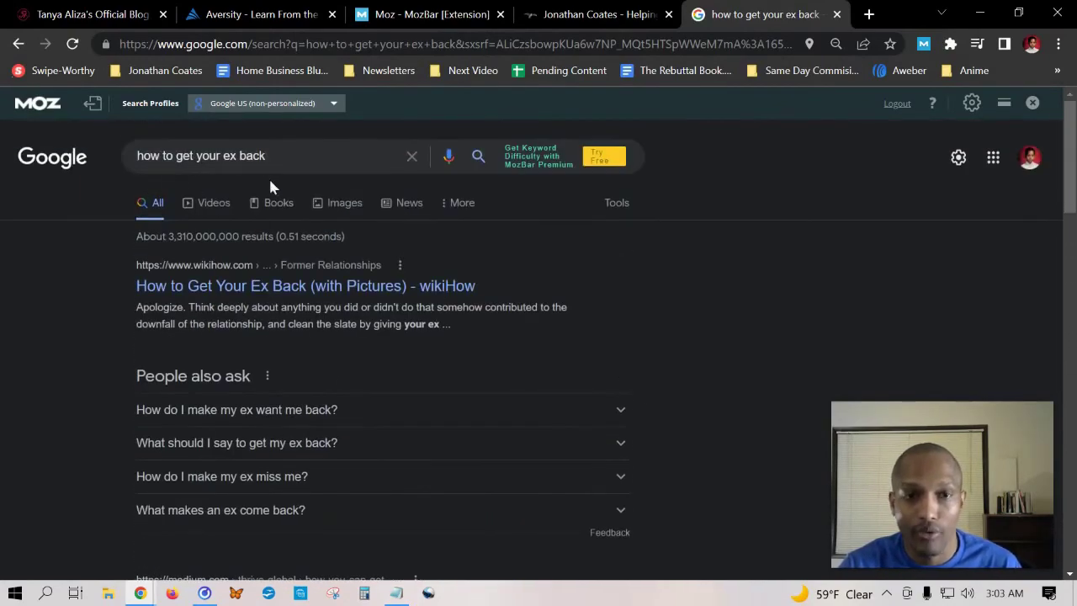
pyautogui.scroll(-2, 69, 283)
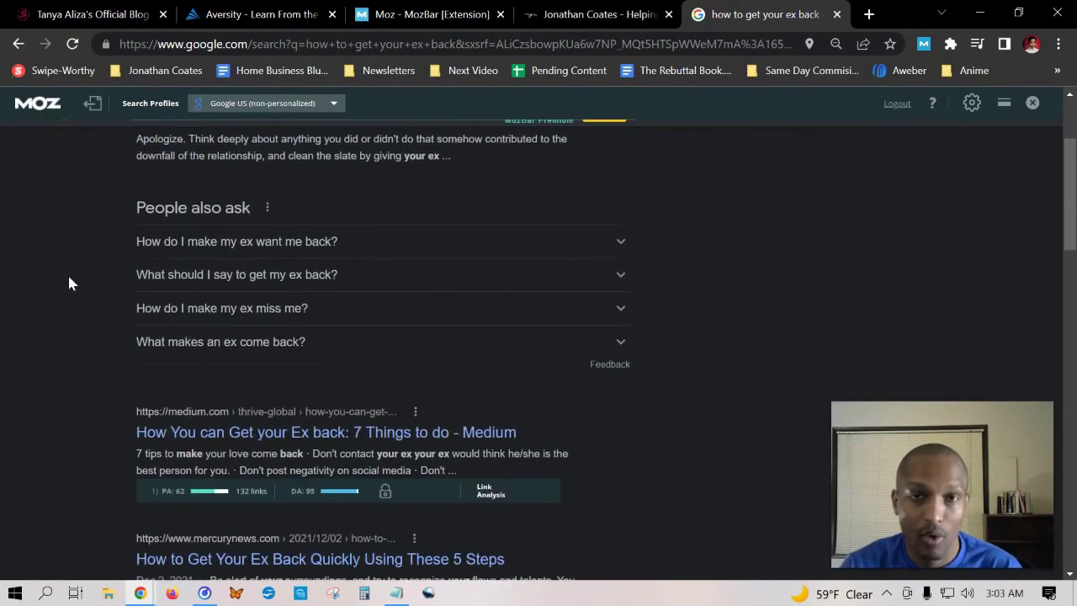
pyautogui.scroll(-5, 74, 278)
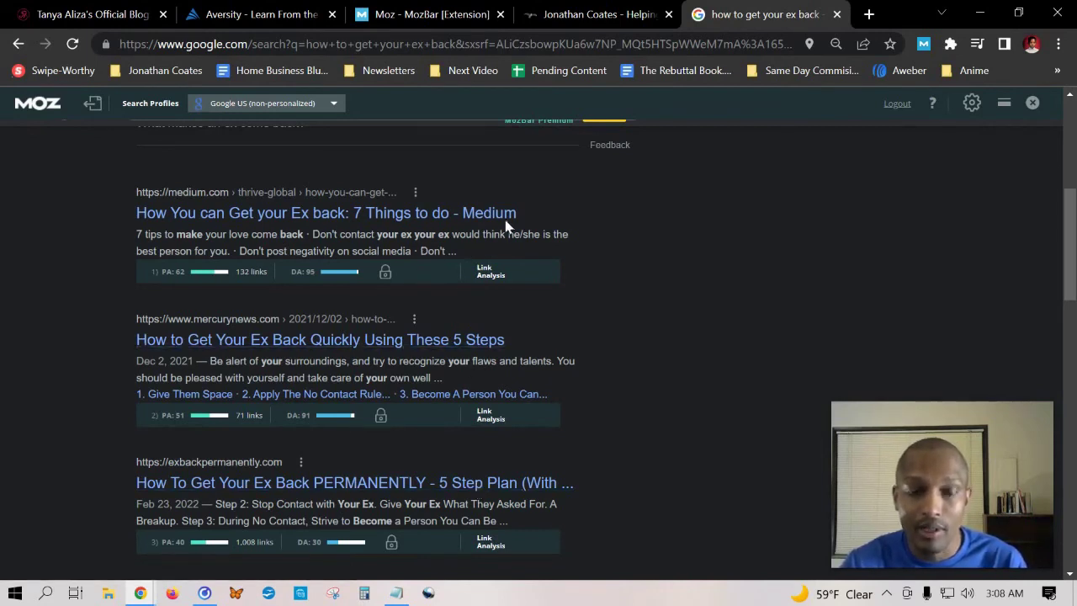
pyautogui.scroll(-8, 673, 237)
pyautogui.scroll(-7, 664, 280)
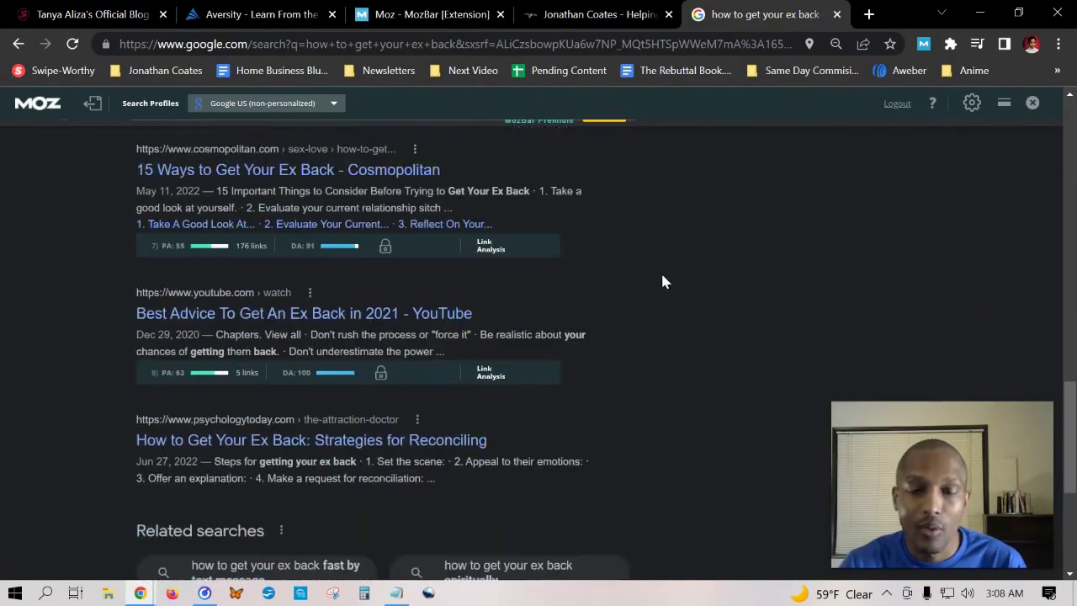